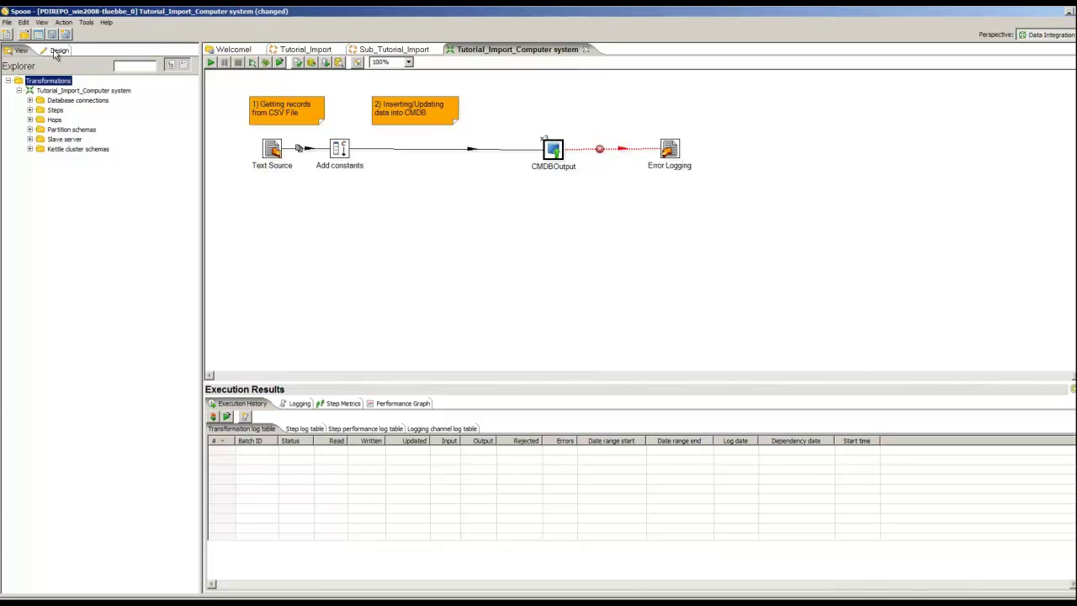
# Find the Calculator step by filtering the design steps with "Cal" and place it on the canvas below the existing flow
pyautogui.click(56, 52)
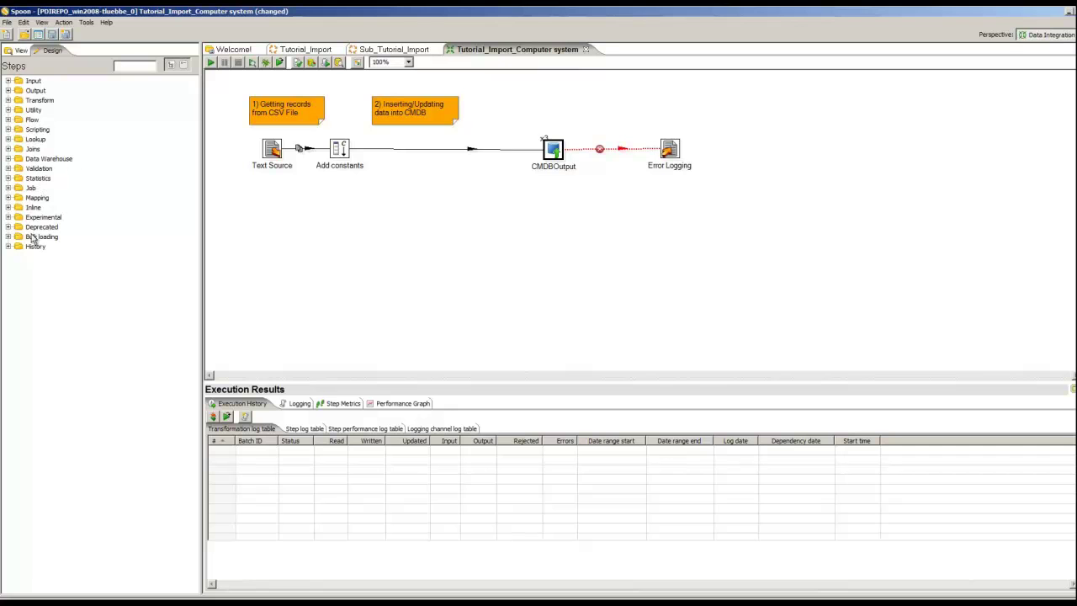
pyautogui.click(129, 67)
pyautogui.write('Ca')
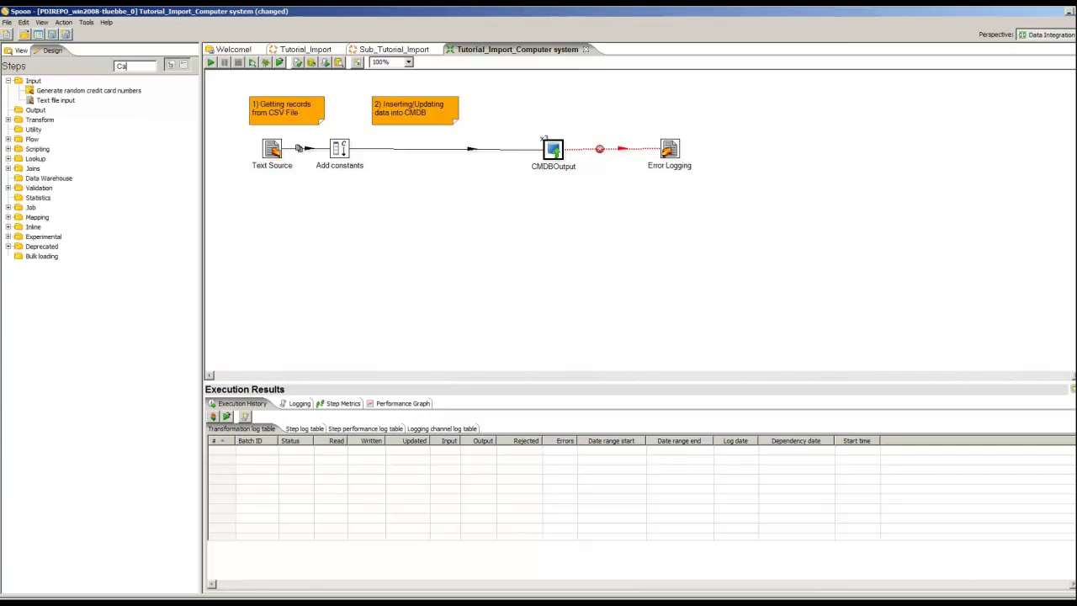
pyautogui.write('ll')
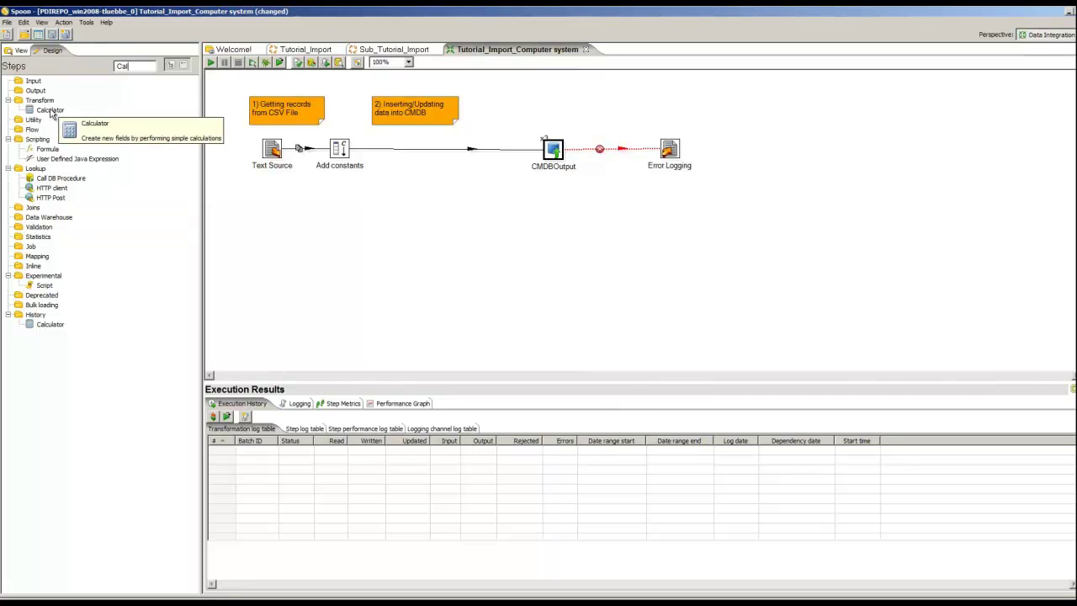
pyautogui.click(50, 112)
pyautogui.moveTo(51, 112); pyautogui.dragTo(454, 208)
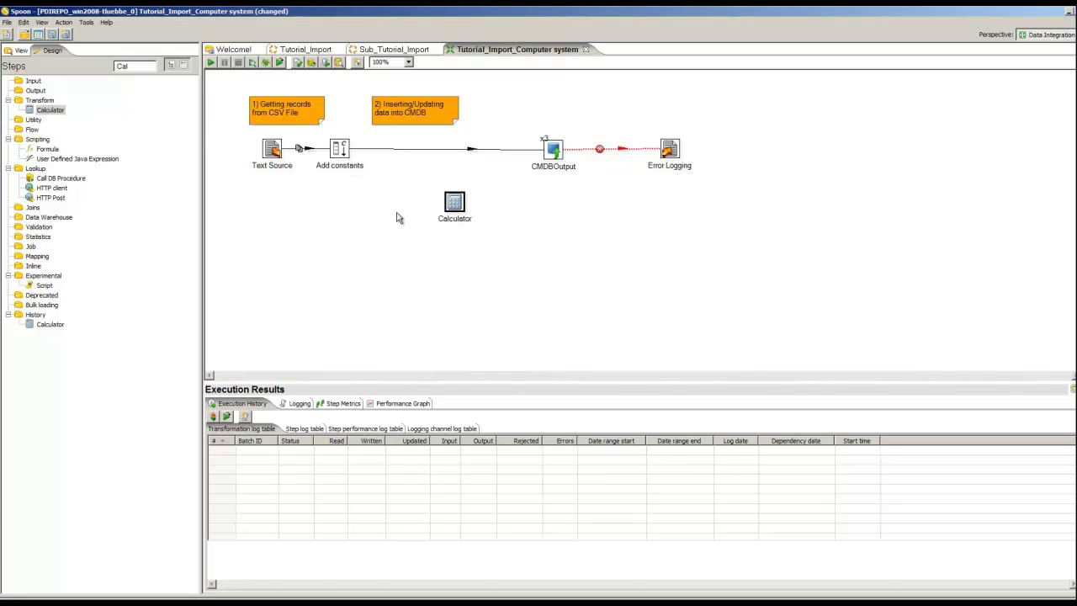
# Insert the Calculator step into the hop between Add constants and CMDBOutput, splitting that hop
pyautogui.moveTo(457, 209)
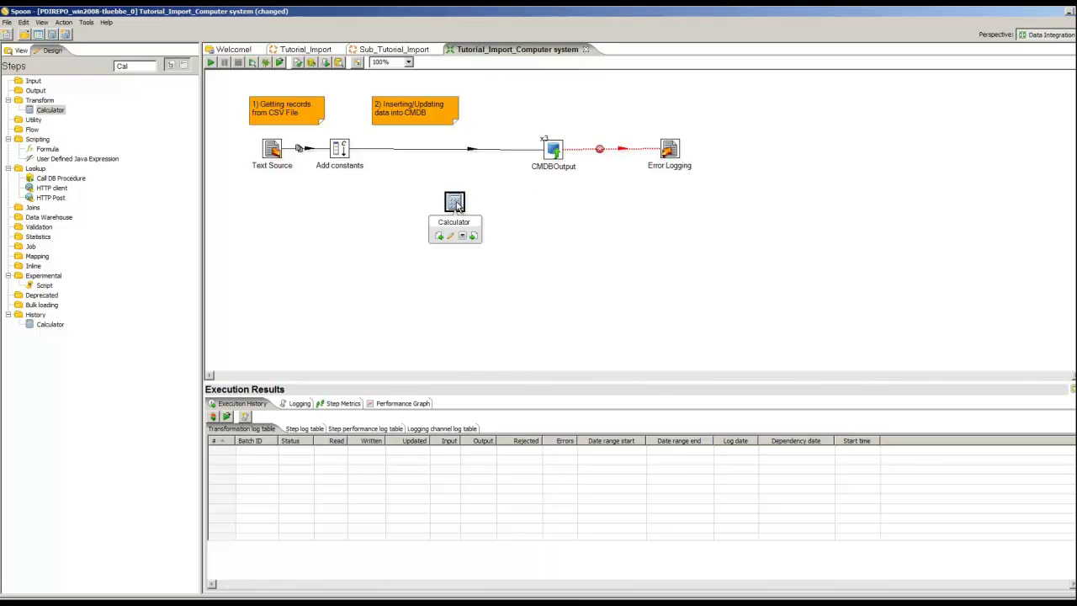
pyautogui.moveTo(454, 202); pyautogui.dragTo(449, 154)
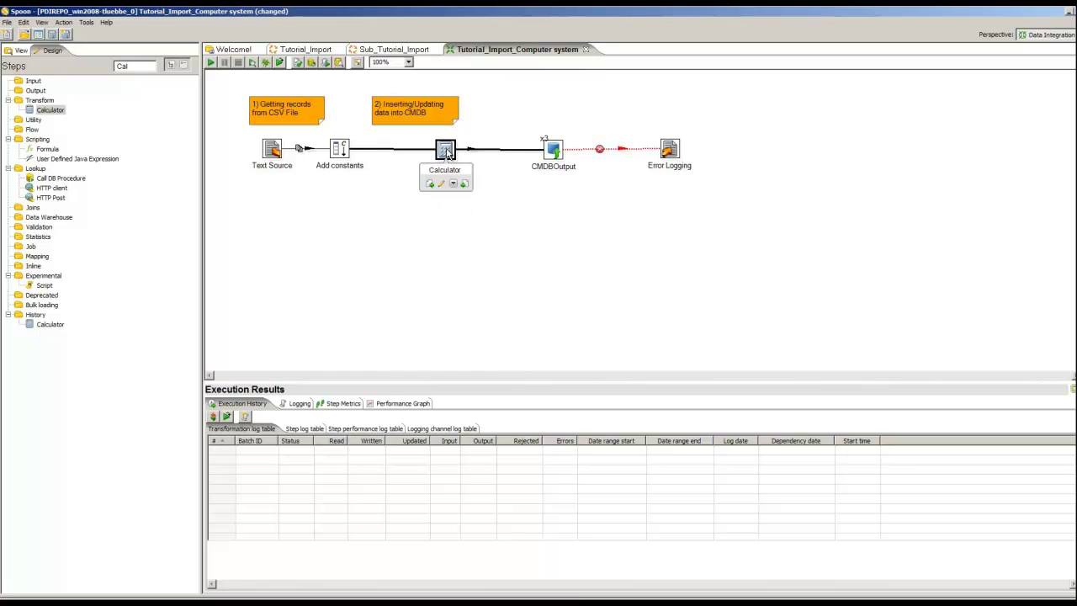
pyautogui.moveTo(446, 153); pyautogui.dragTo(447, 154)
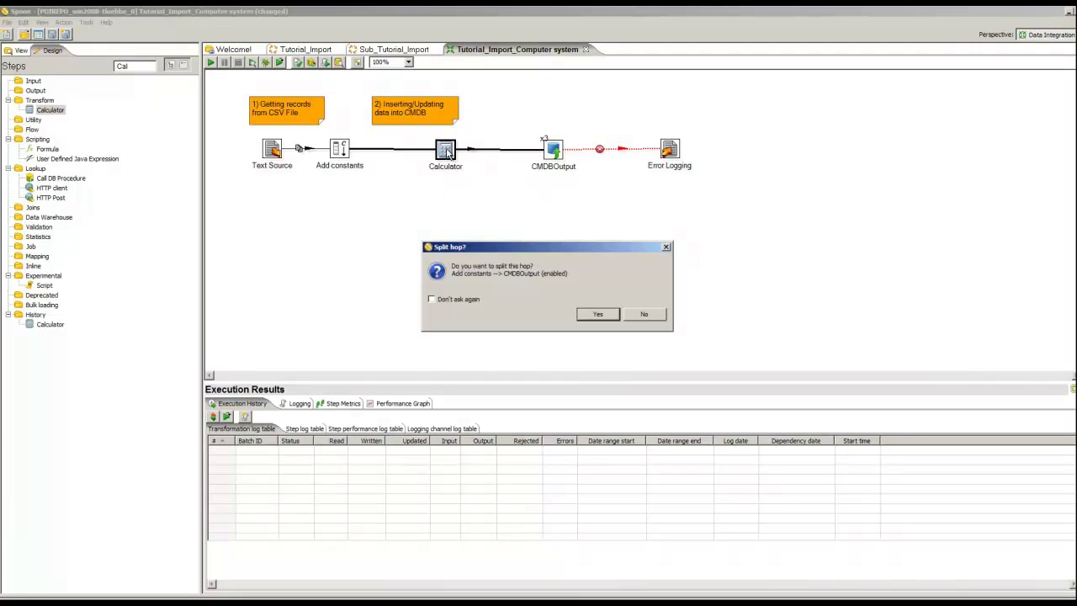
pyautogui.click(599, 320)
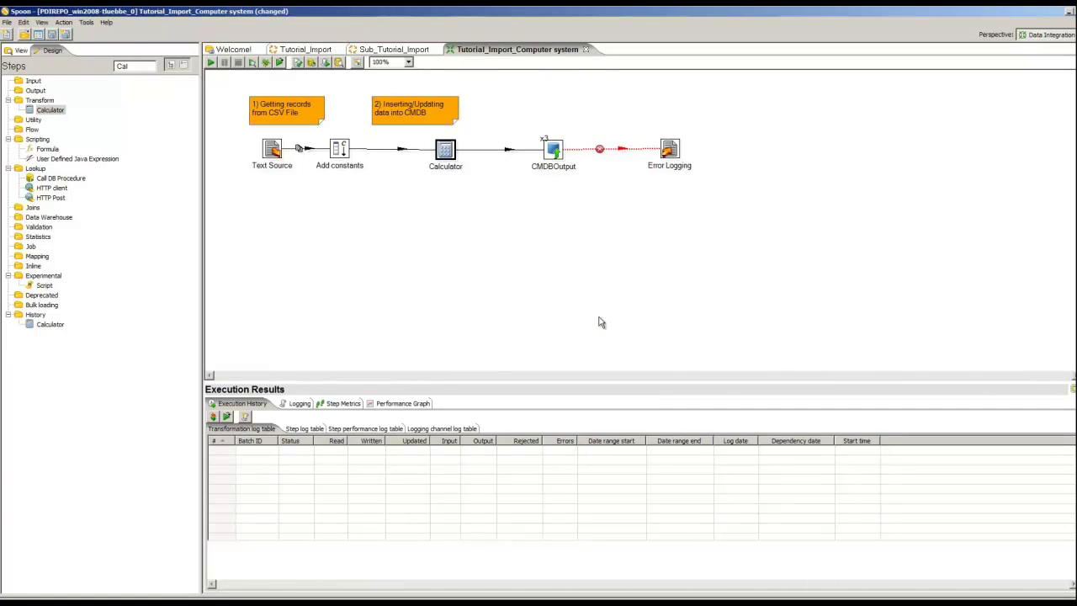
# Rename the Calculator step LowerHostName and set its first row's calculation to "LowerCase of a string A"
pyautogui.rightClick(446, 153)
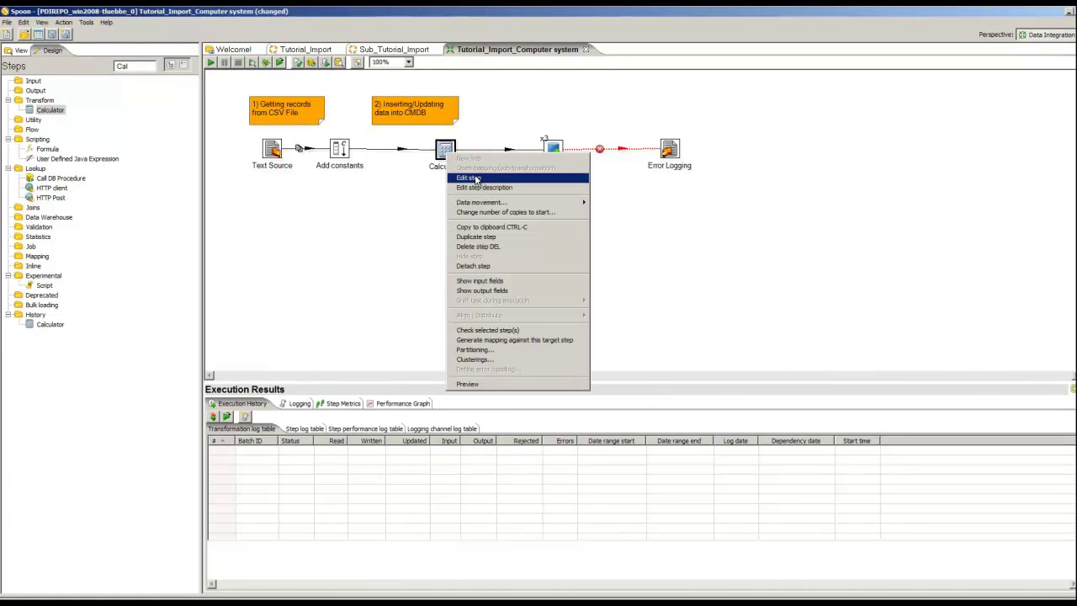
pyautogui.click(476, 178)
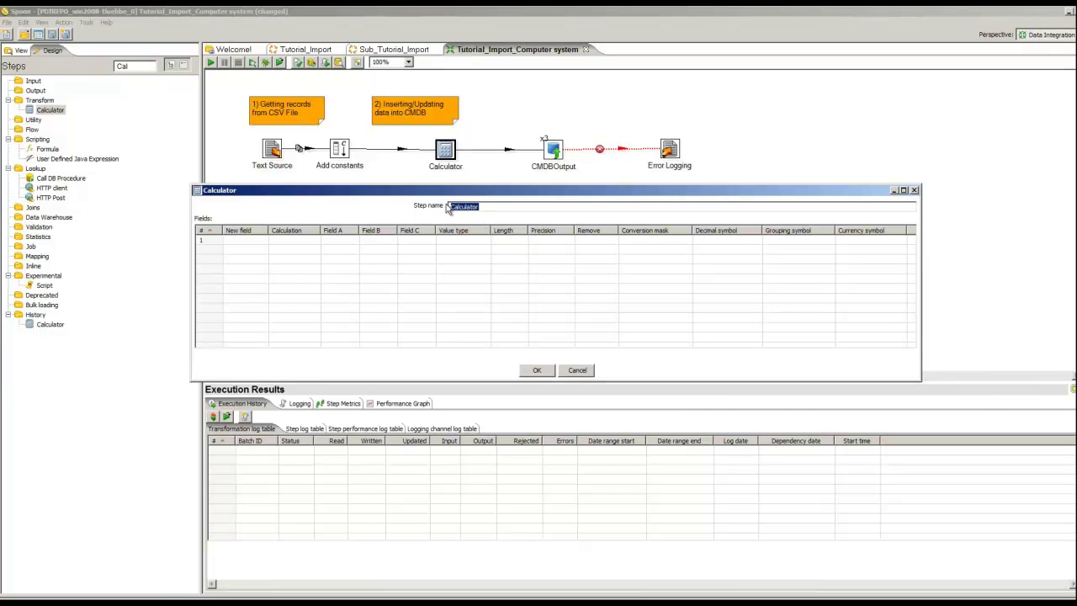
pyautogui.write('LowerHostName')
pyautogui.click(302, 244)
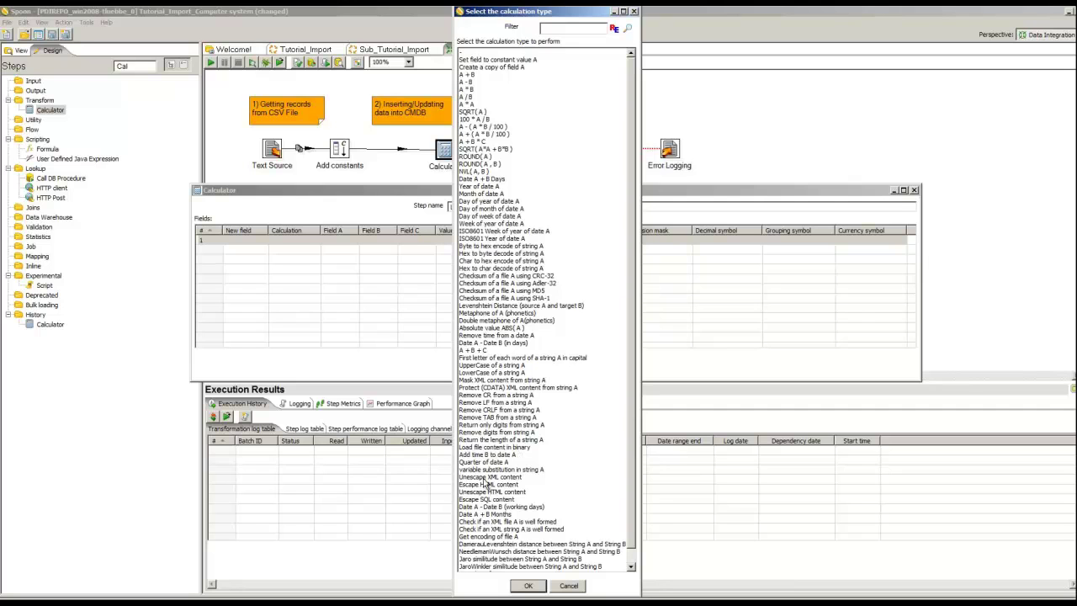
pyautogui.click(471, 373)
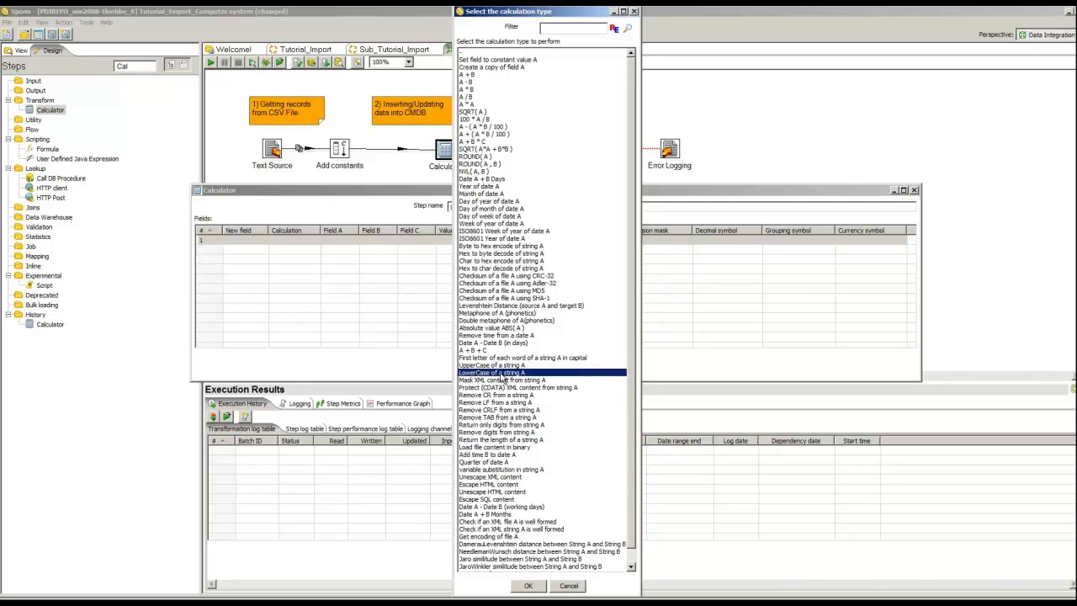
pyautogui.click(533, 587)
pyautogui.moveTo(320, 230); pyautogui.dragTo(354, 230)
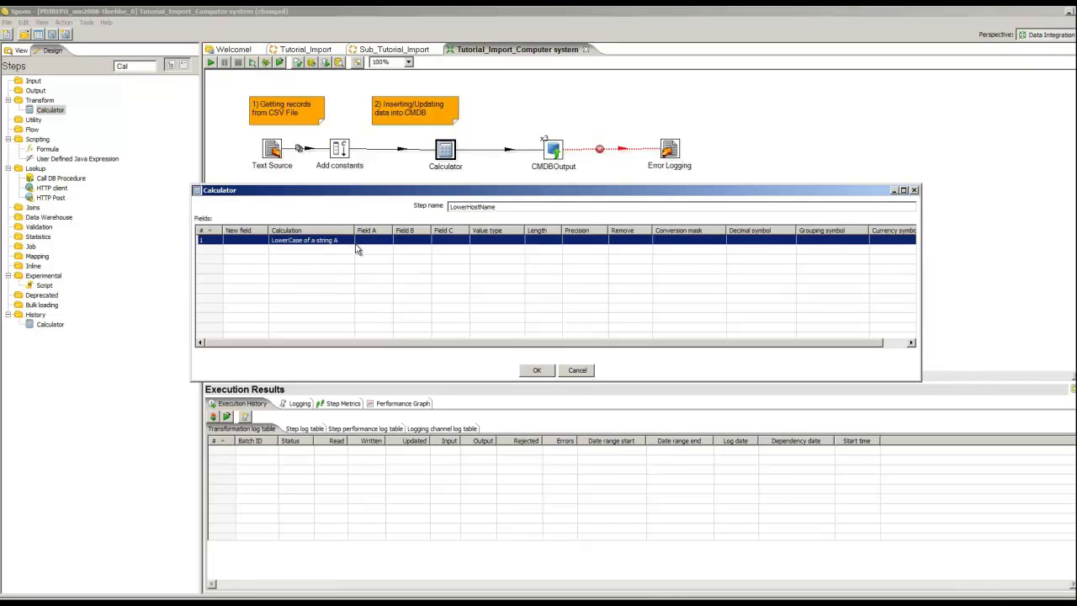
# Set Field A of the lowercase calculation to HostName and widen that column
pyautogui.click(367, 240)
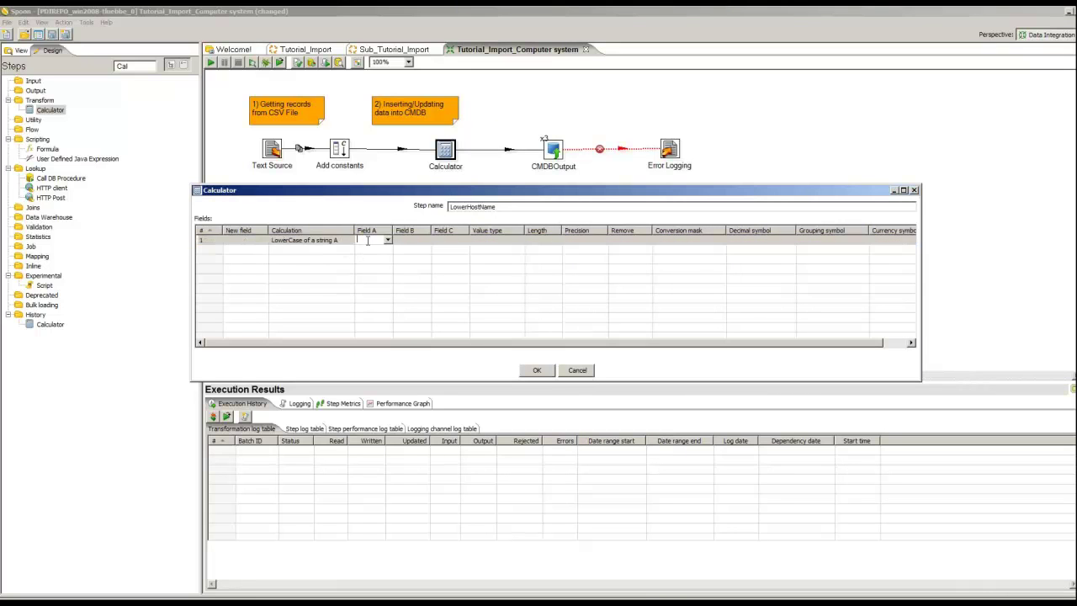
pyautogui.click(387, 241)
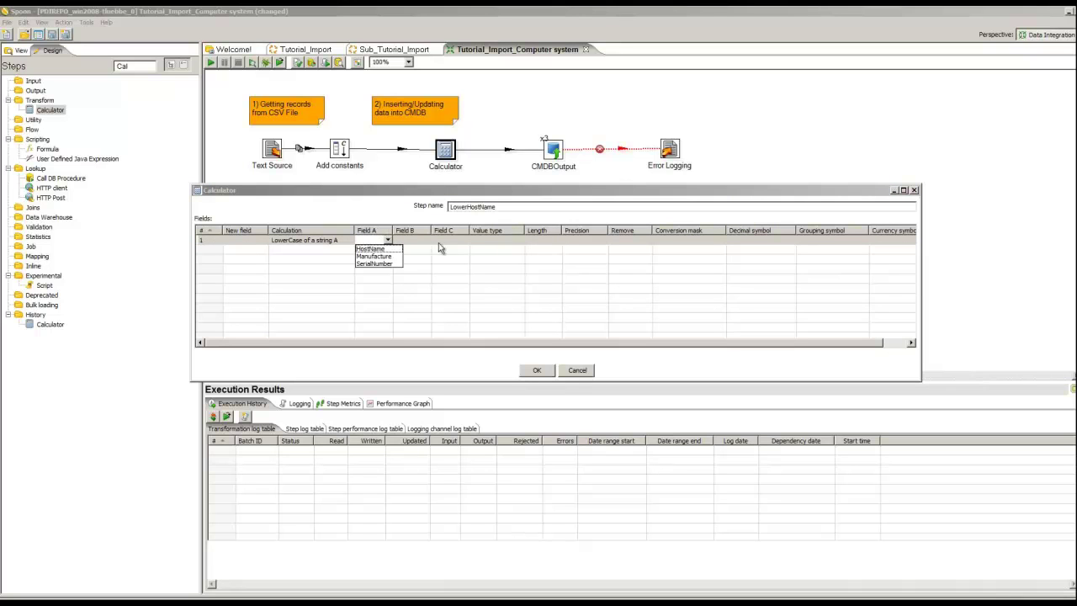
pyautogui.click(370, 249)
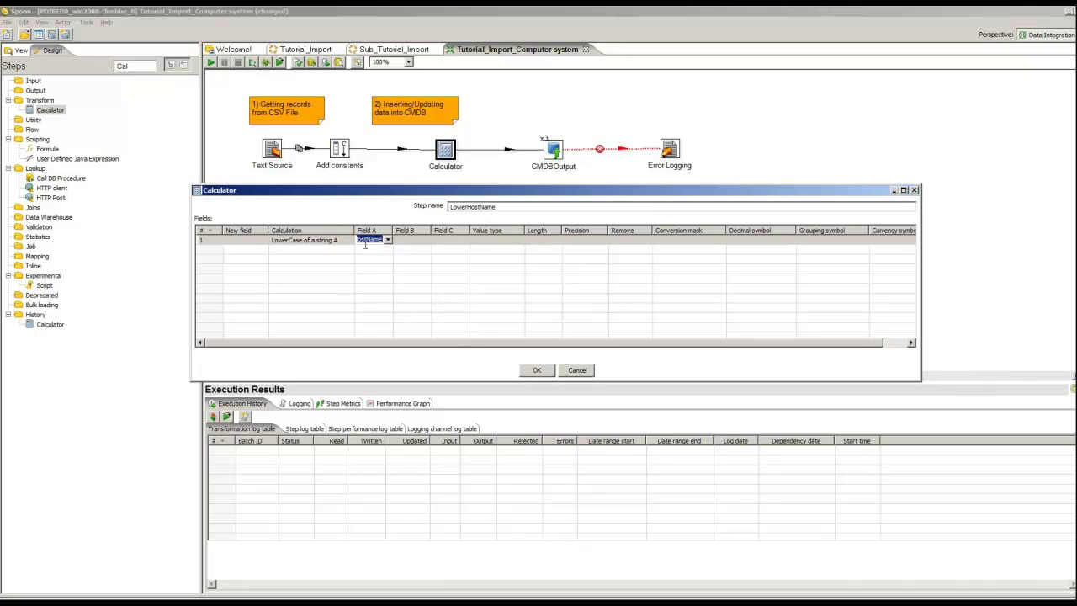
pyautogui.moveTo(390, 230); pyautogui.dragTo(412, 229)
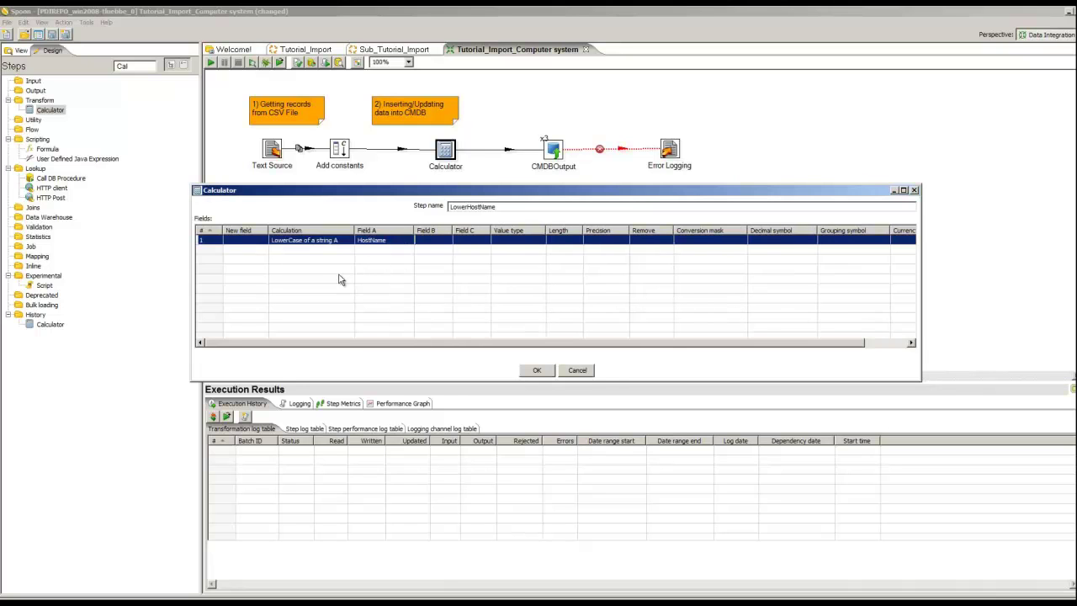
# Name the calculation's new output field lower_Host and apply the Calculator step settings
pyautogui.click(295, 269)
pyautogui.click(252, 240)
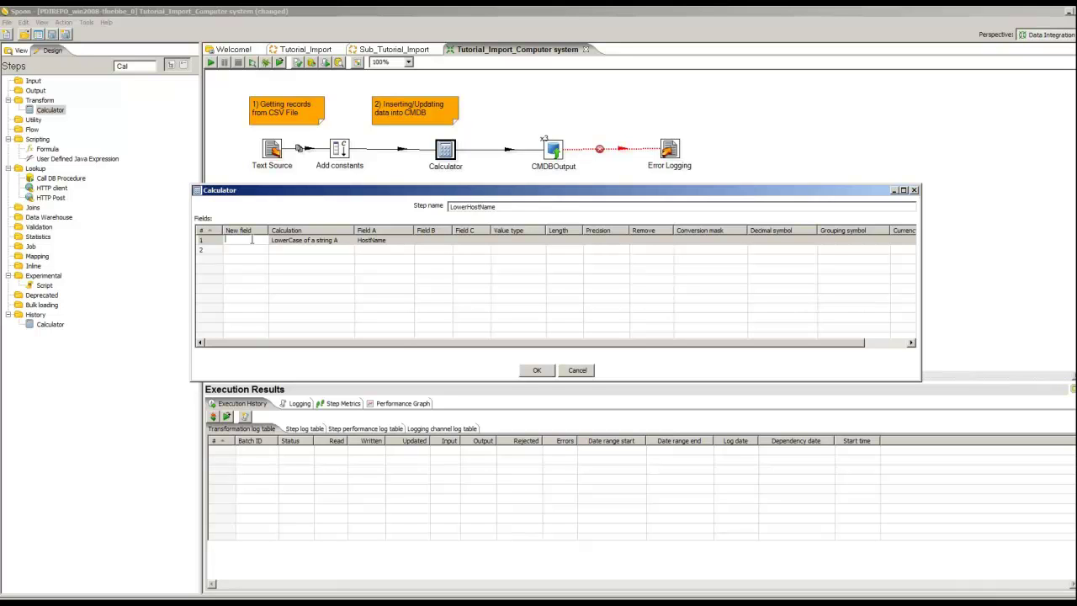
pyautogui.write('Lower_hos')
pyautogui.press('BackSpace')
pyautogui.press('BackSpace')
pyautogui.press('BackSpace')
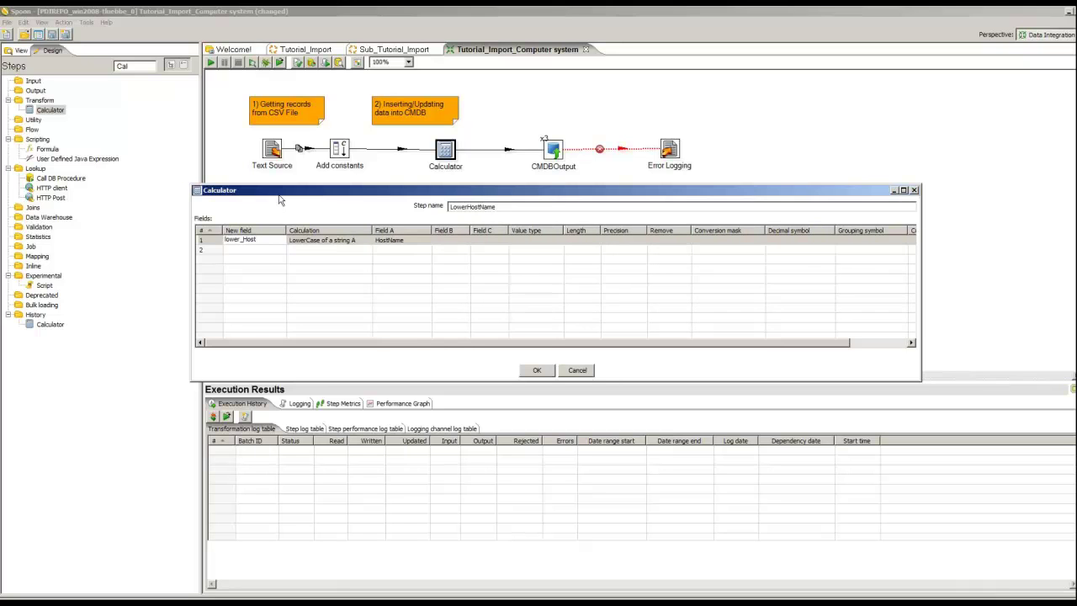
pyautogui.click(537, 371)
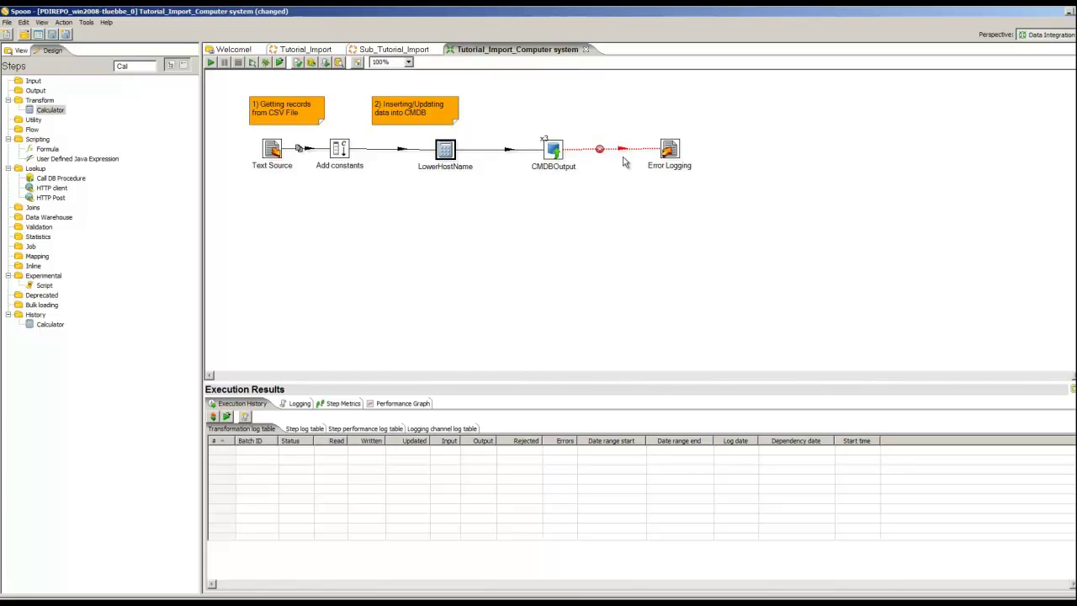
# In the CMDBOutput step's update fields, map the HostName class attribute to the lower_Host stream field and apply the change
pyautogui.rightClick(553, 154)
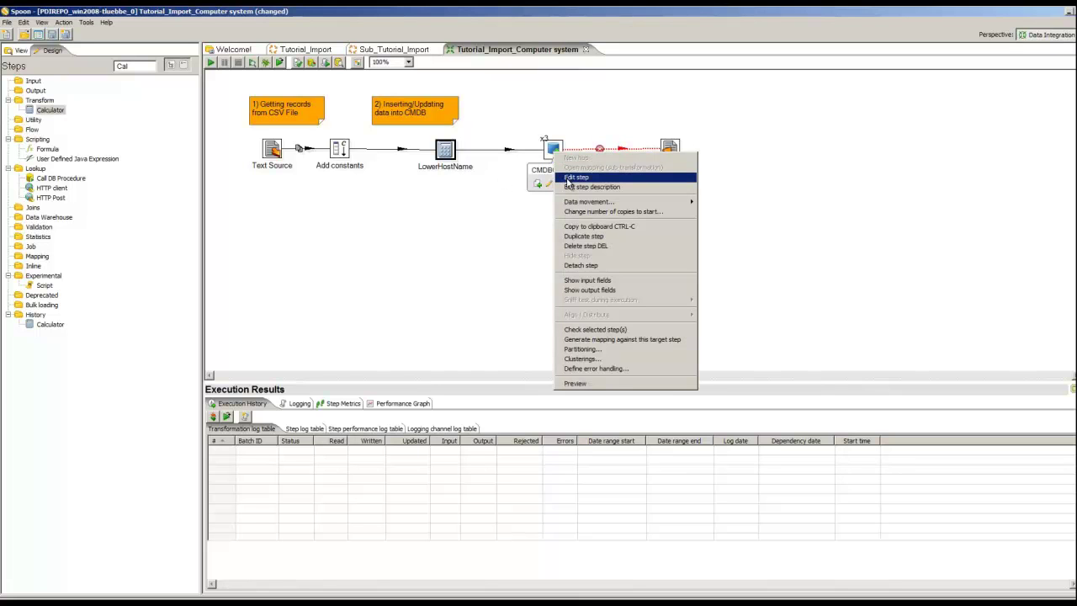
pyautogui.click(567, 178)
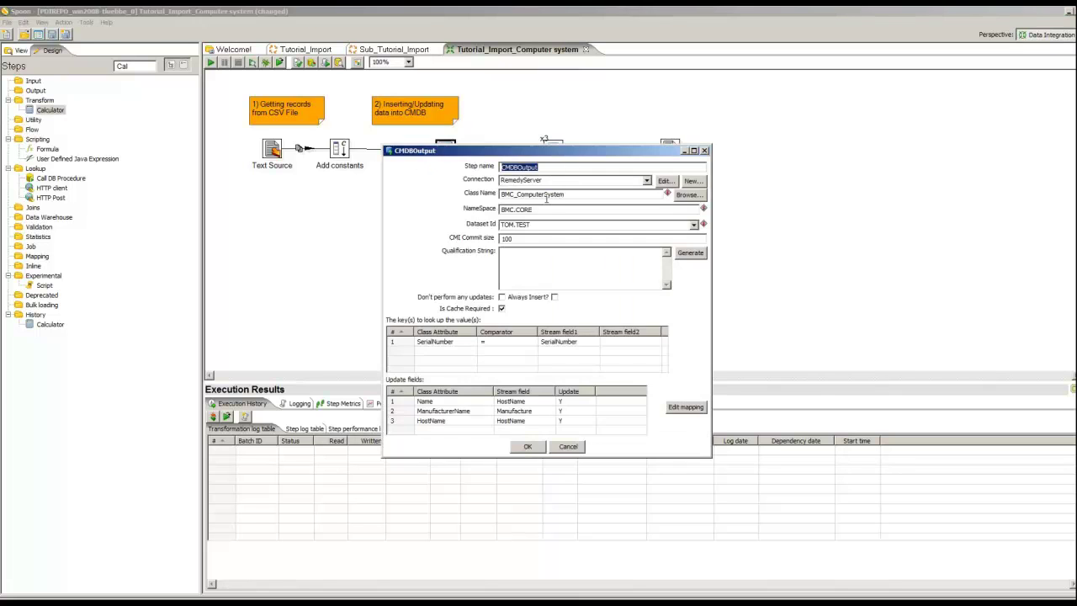
pyautogui.click(531, 425)
pyautogui.click(551, 423)
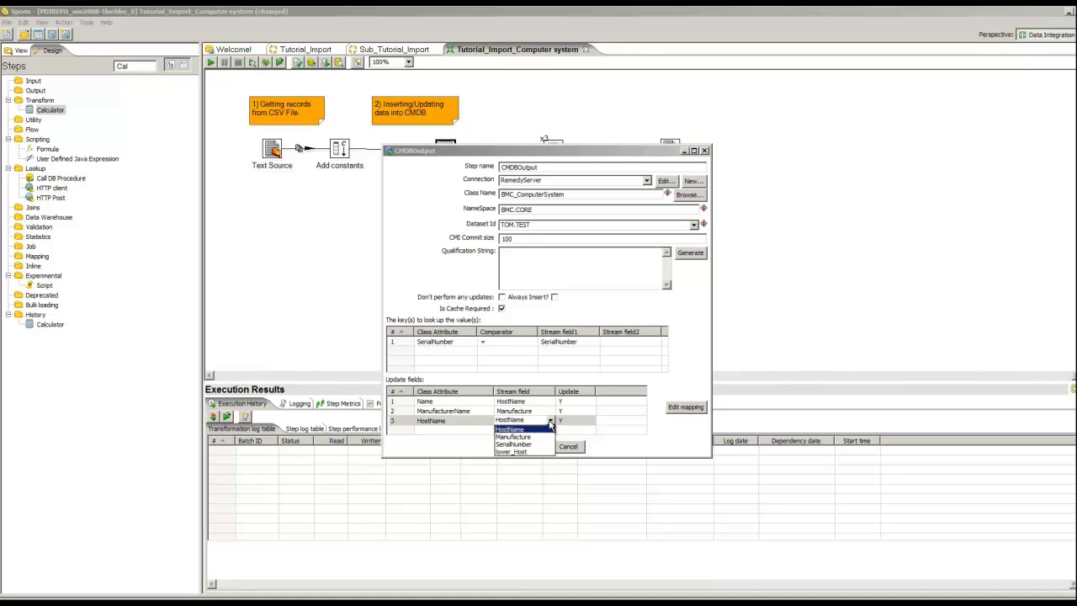
pyautogui.click(510, 451)
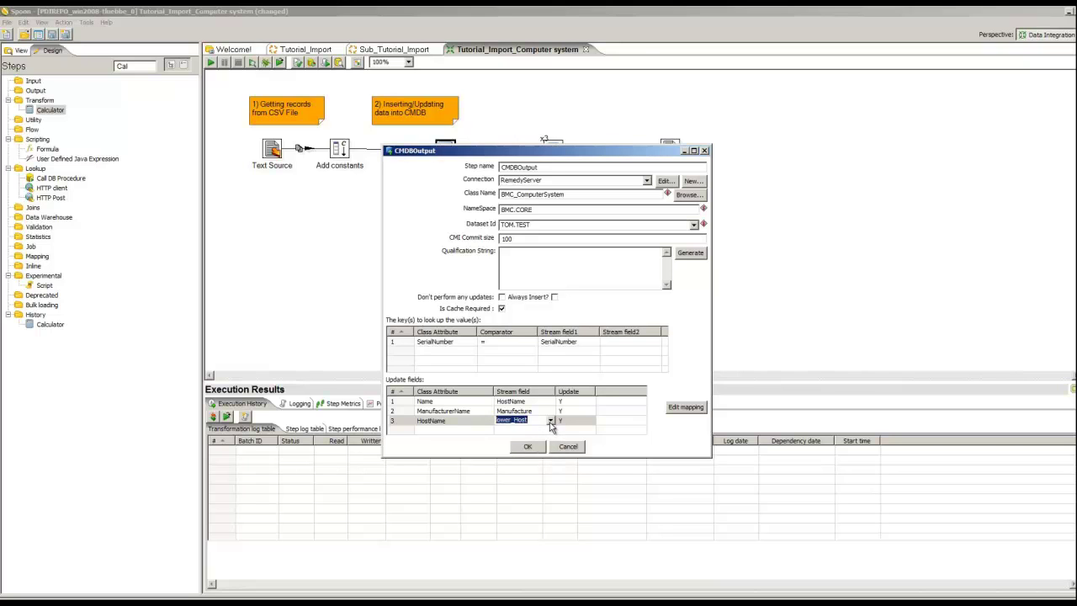
pyautogui.click(551, 420)
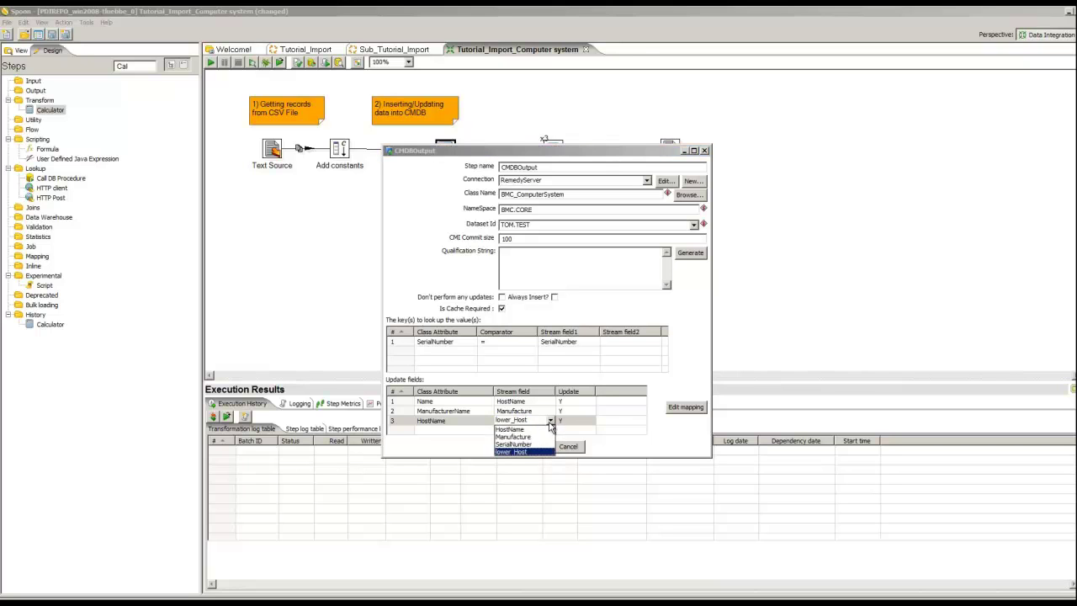
pyautogui.click(513, 452)
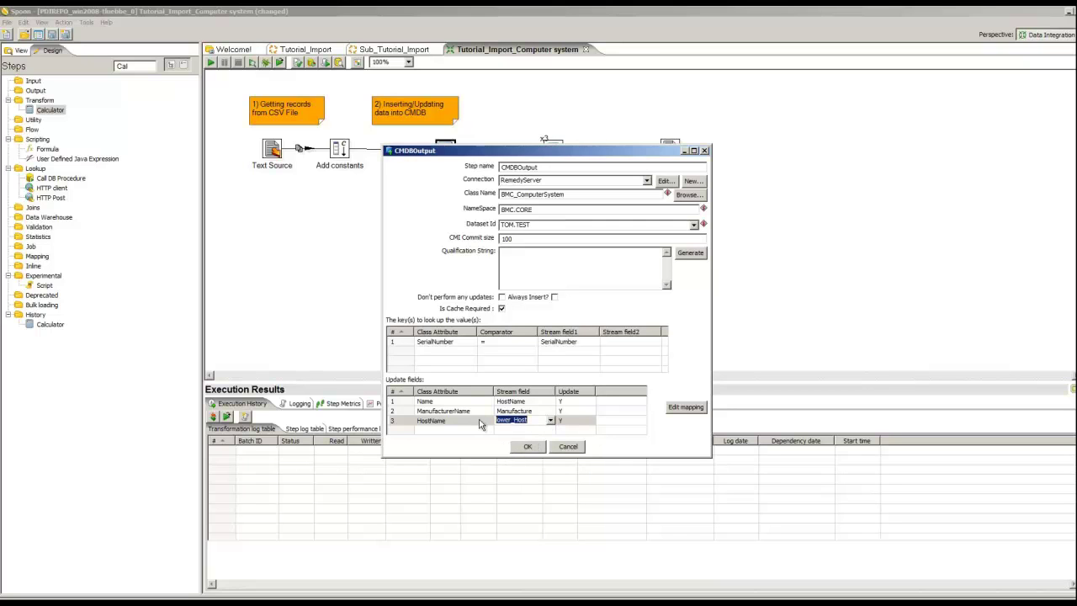
pyautogui.click(525, 447)
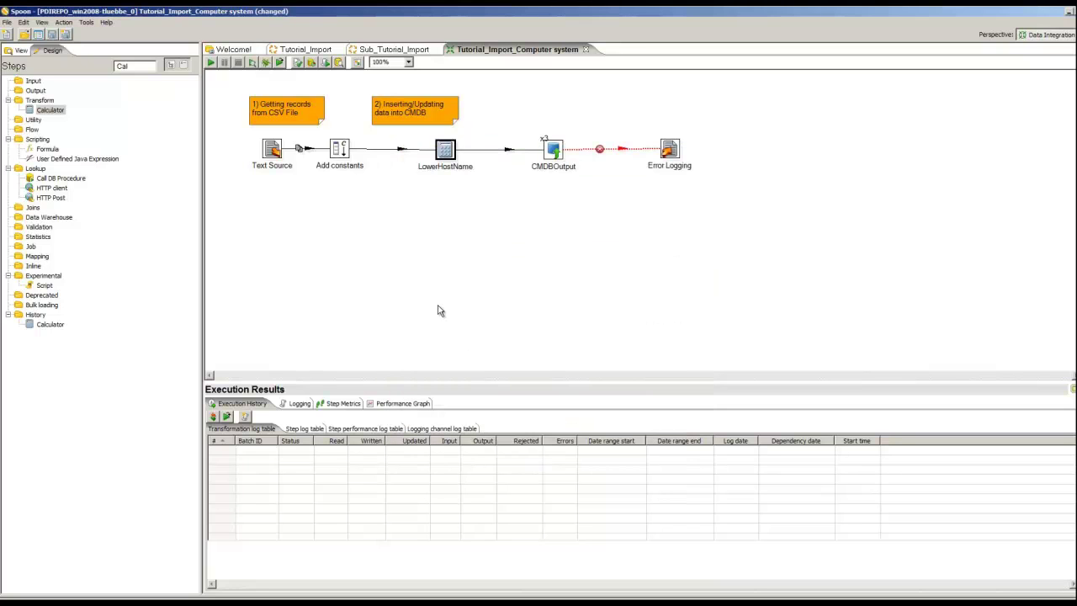